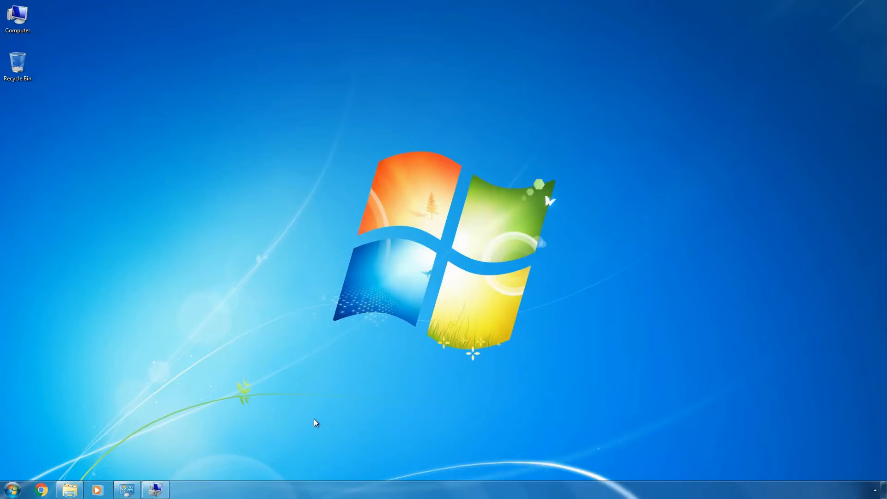
- Check the Windows edition and system details, and examine the disk volumes in Disk Management
left_click(127, 490)
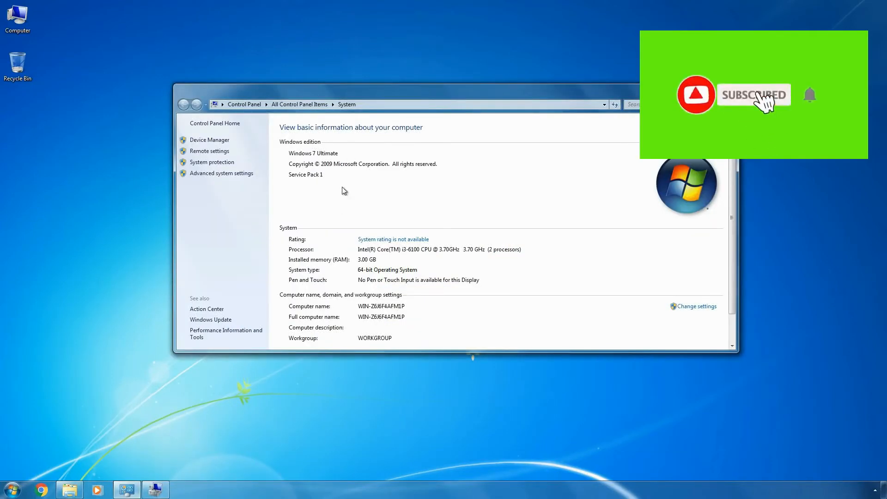
left_click(694, 87)
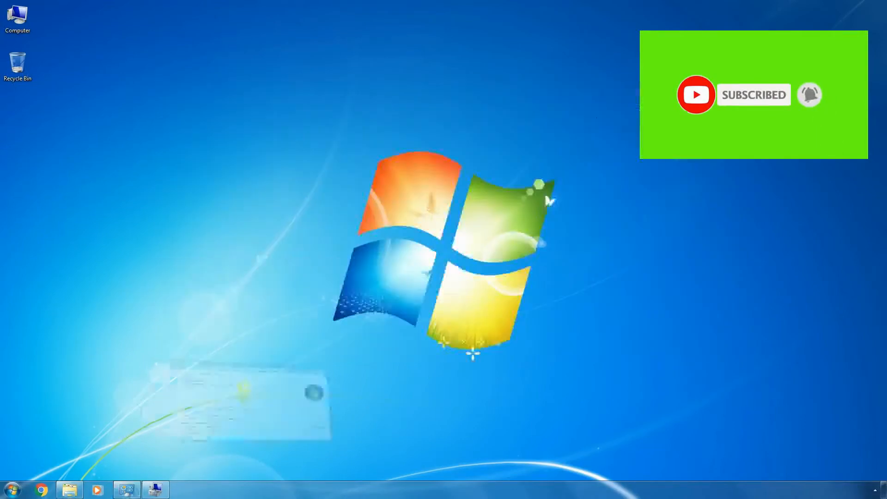
left_click(155, 490)
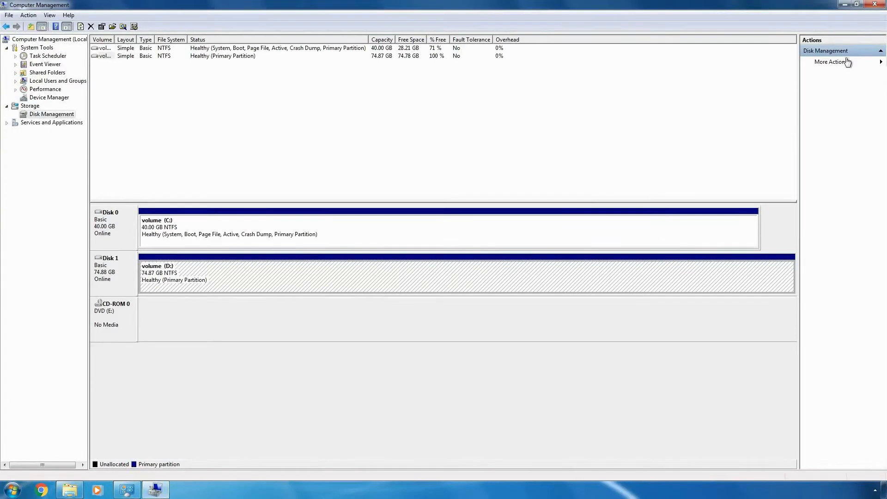
left_click(845, 4)
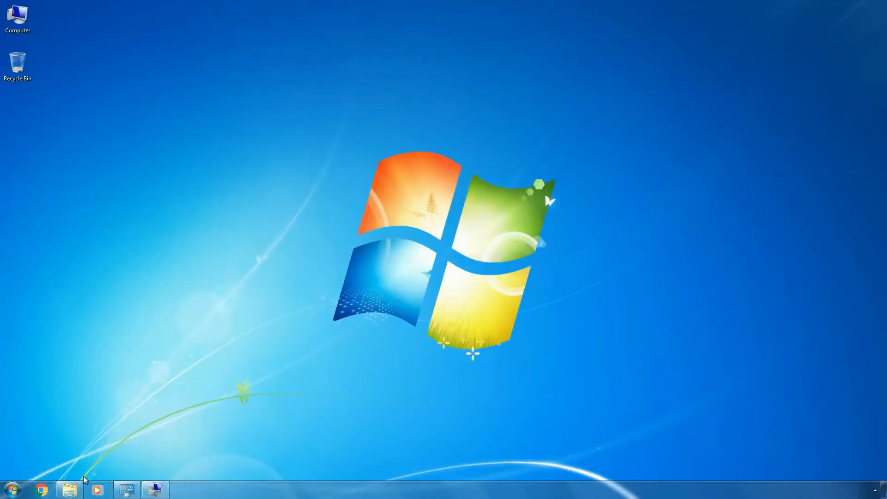
- Rename the C: drive as "Windows 7" in File Explorer
left_click(69, 490)
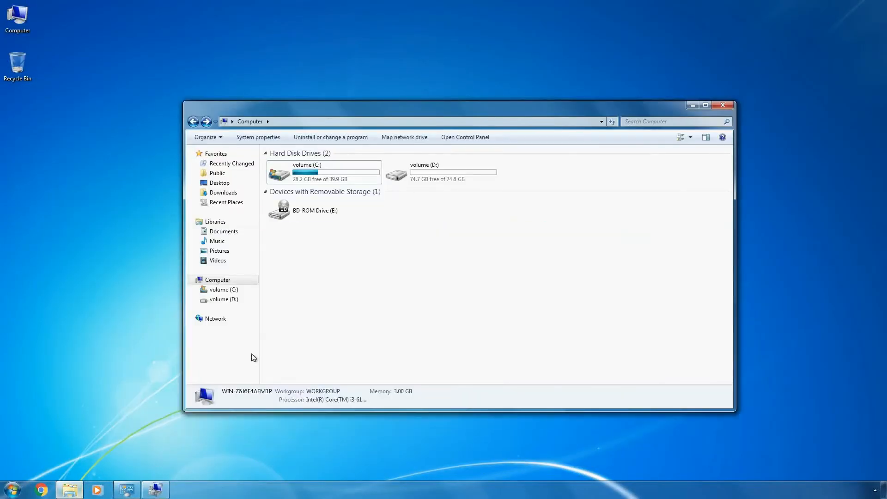
left_click(304, 174)
key("F2")
type("W")
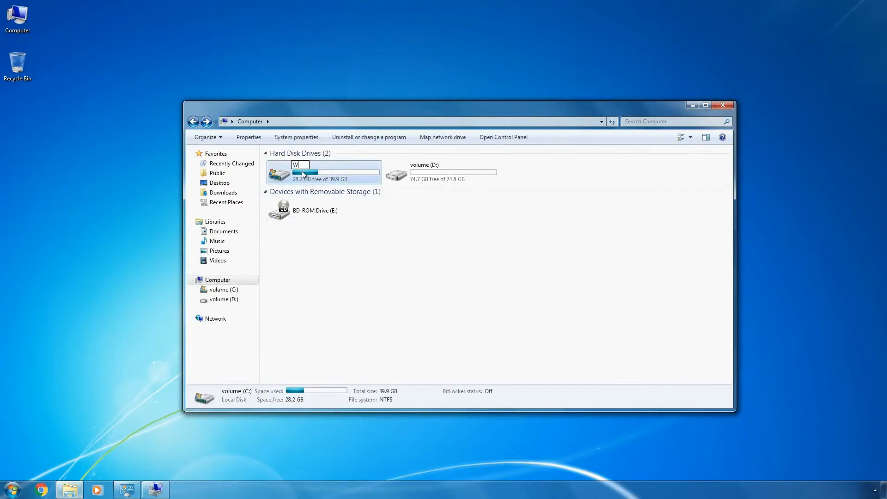
type("indows 7")
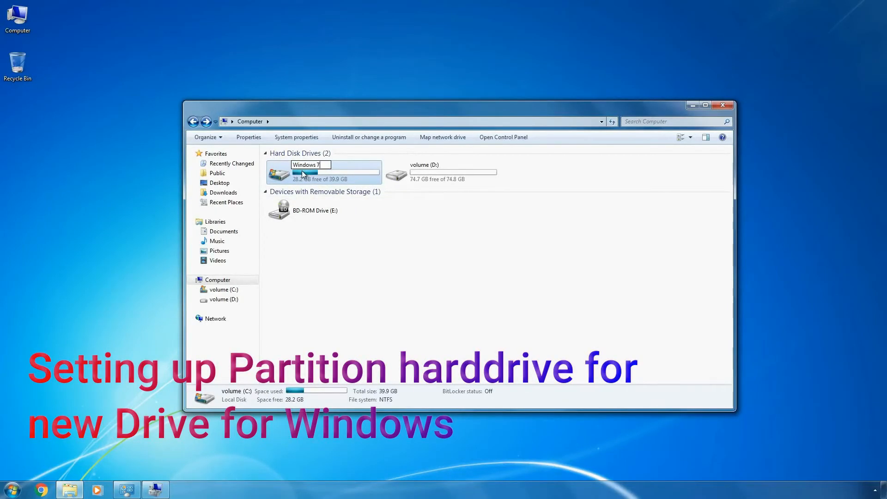
key("Return")
key("Return")
- Rename the D: drive as "Windows 10" and minimize the file browser window
key("Right")
key("F2")
type("Windows 10")
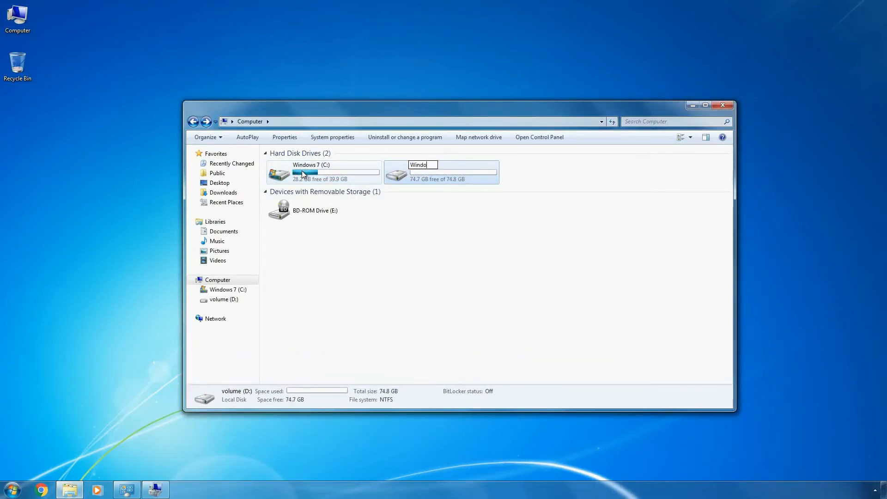
key("Return")
key("Return")
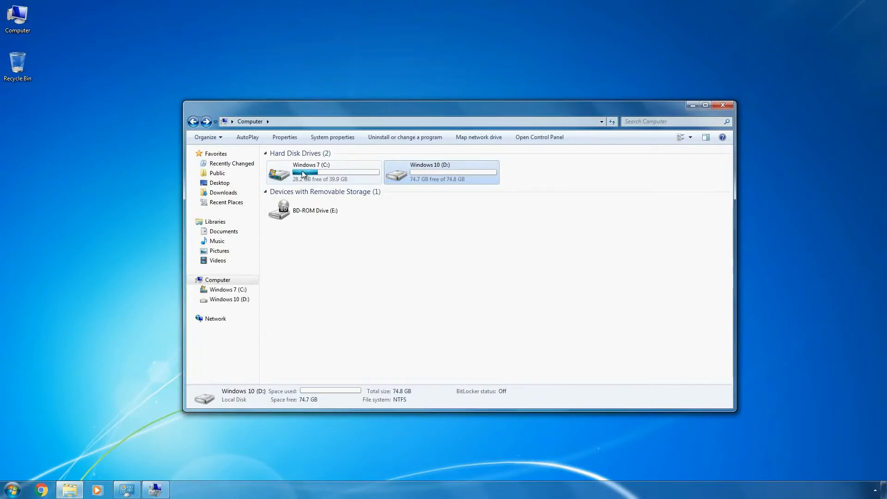
left_click(692, 105)
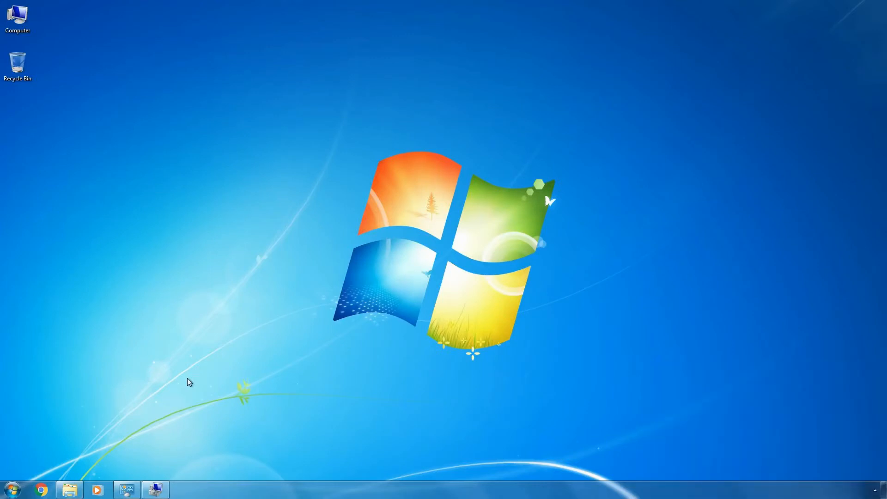
- Restart the Windows 7 computer to boot into Windows Setup
left_click(6, 492)
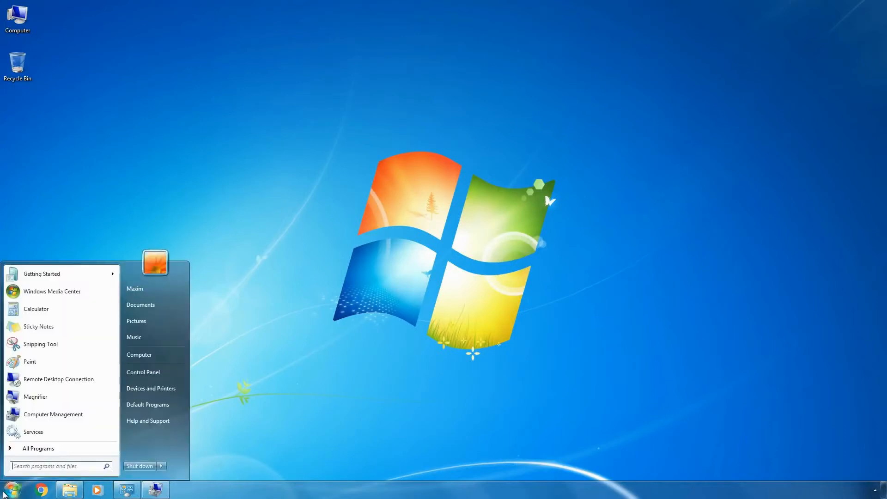
mouse_move(162, 467)
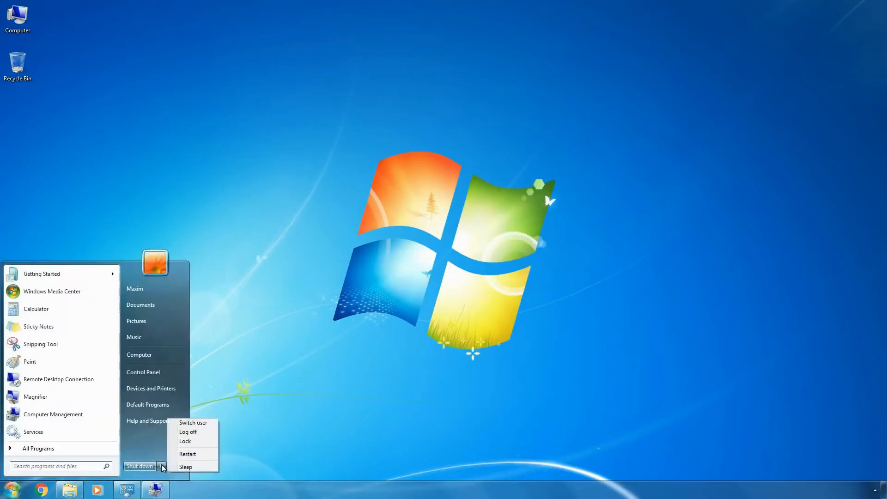
left_click(191, 456)
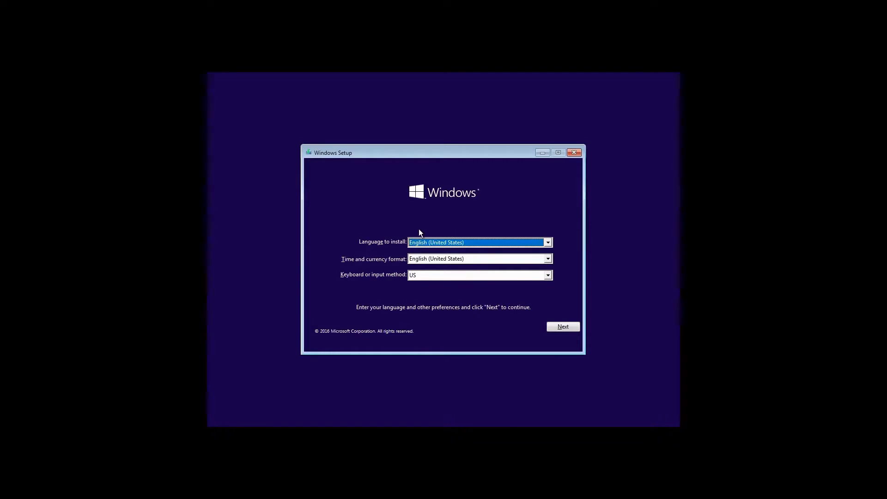
- Start a custom Windows installation on Drive 1 Partition 2: Windows 10, keeping the English (United States) settings and accepting the license terms
left_click(562, 328)
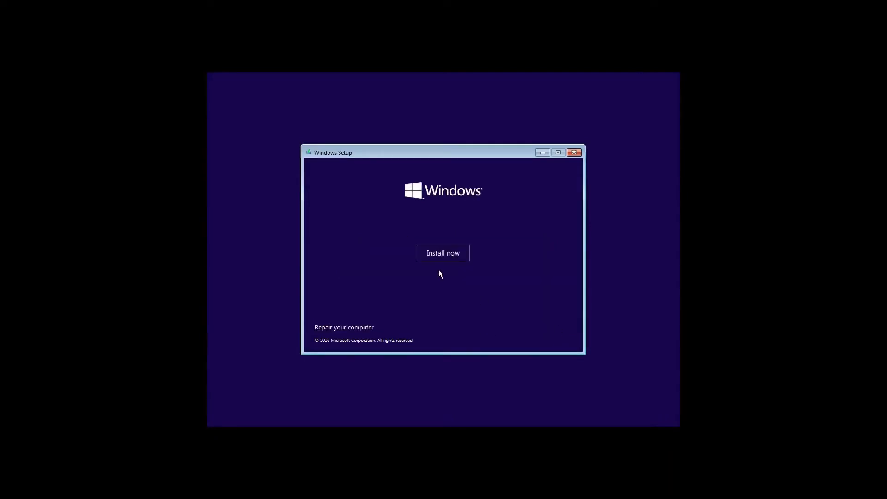
left_click(433, 253)
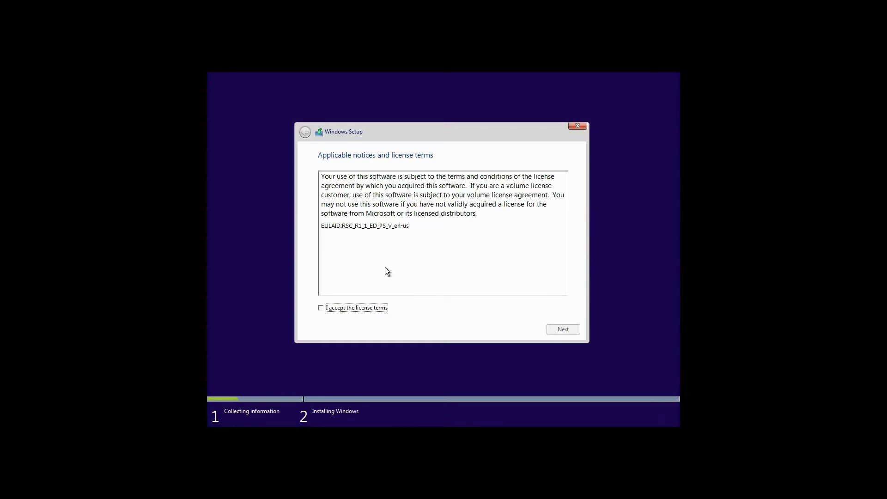
left_click(321, 308)
left_click(563, 329)
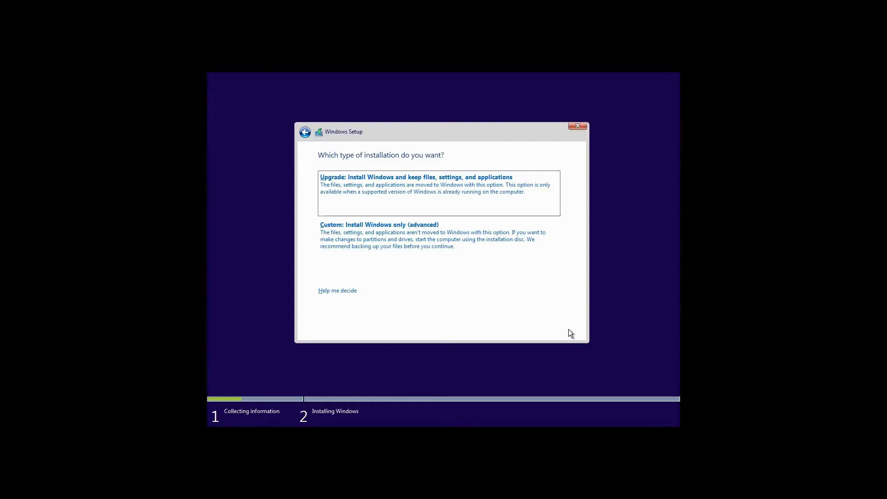
left_click(461, 242)
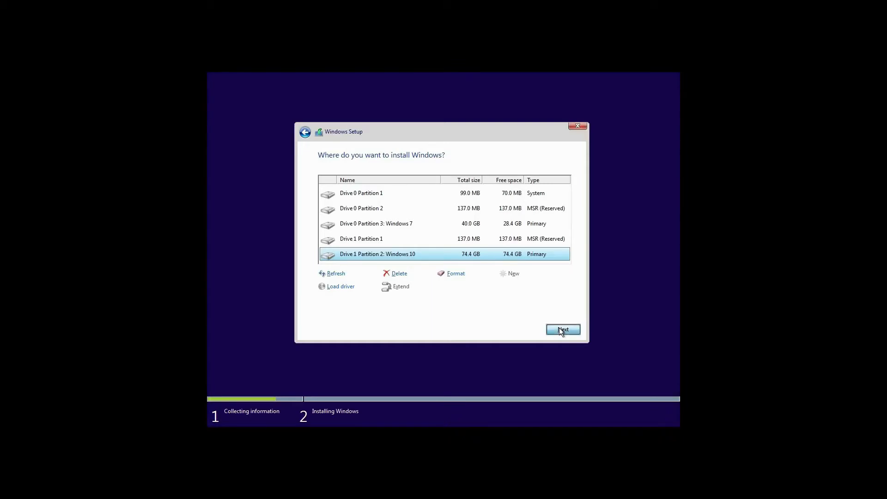
left_click(560, 329)
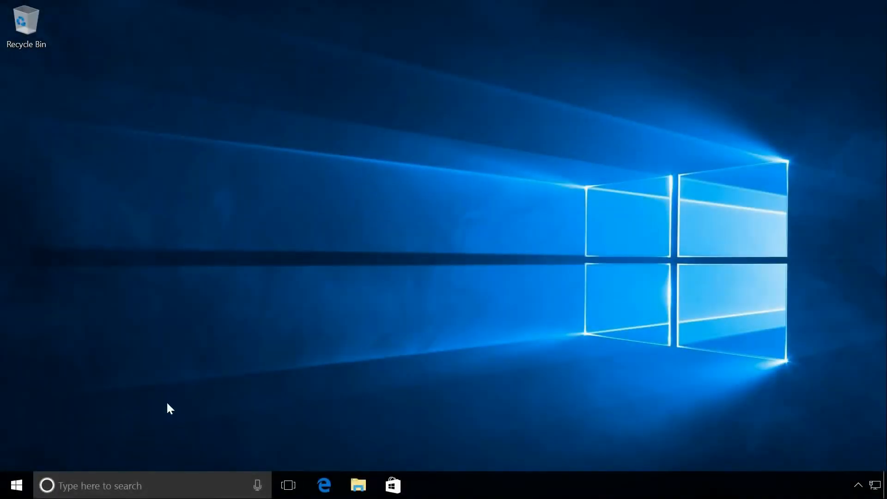
- Restart the computer from the Windows 10 desktop
left_click(17, 486)
left_click(17, 456)
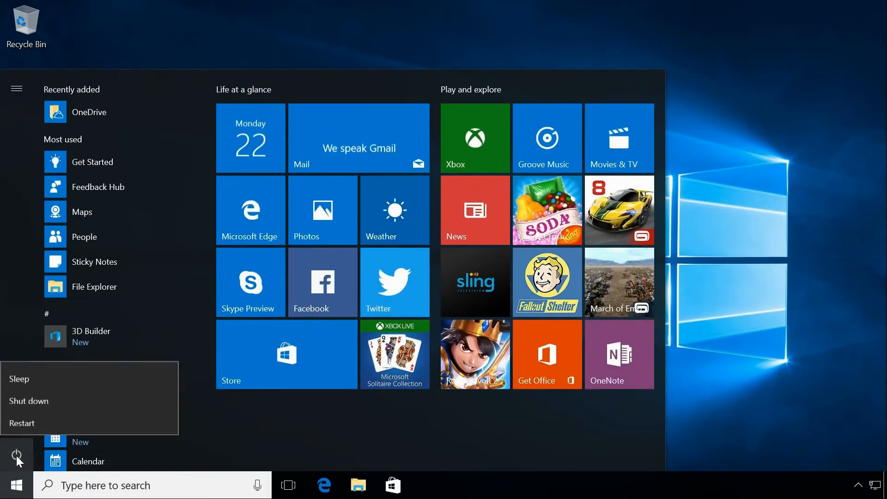
left_click(27, 420)
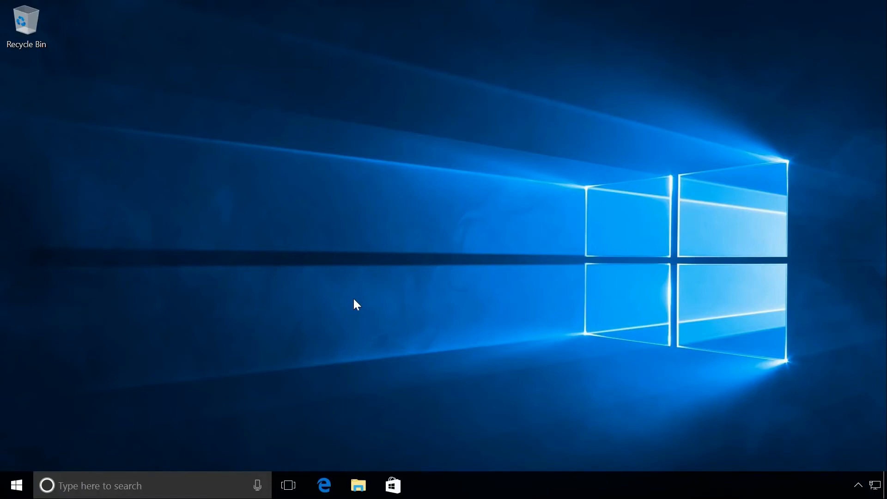
- Run msconfig and set Windows 7 (D:\Windows) as the default operating system in the boot settings
key("super+r")
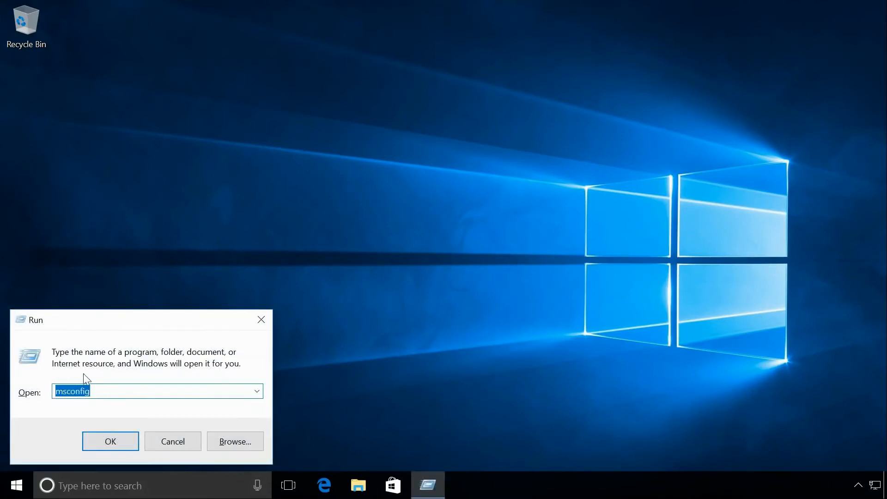
left_click(106, 442)
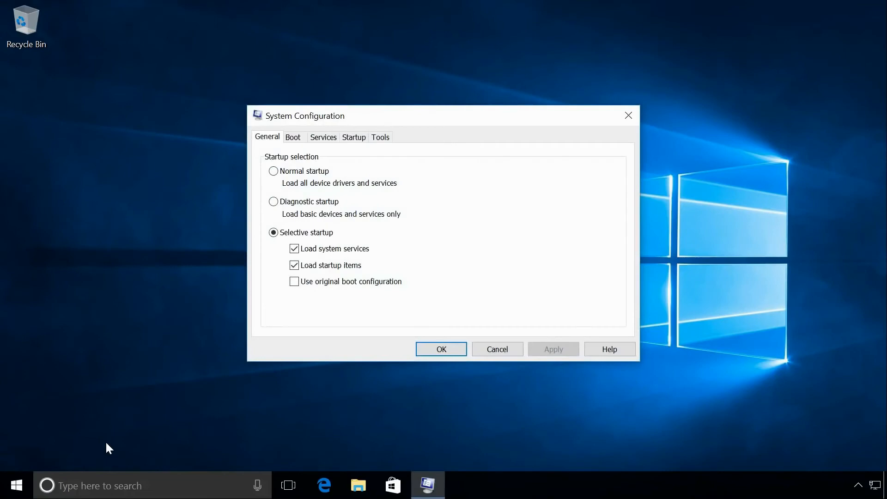
left_click(301, 142)
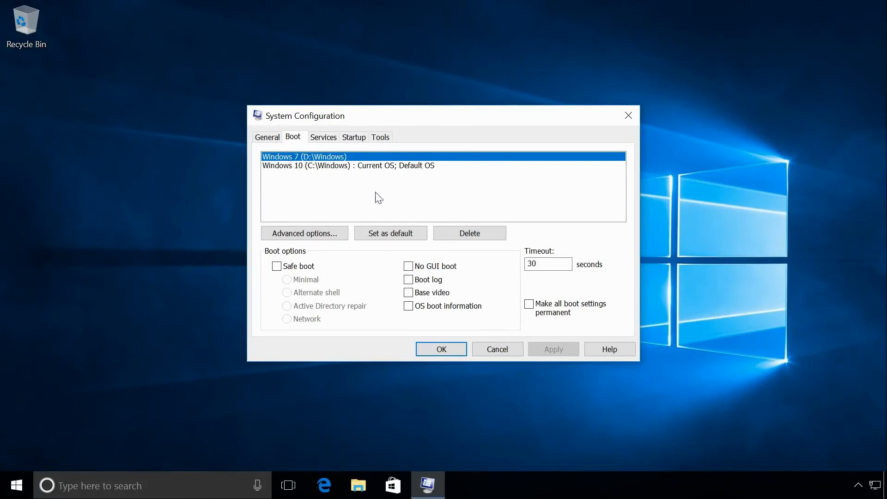
left_click(391, 235)
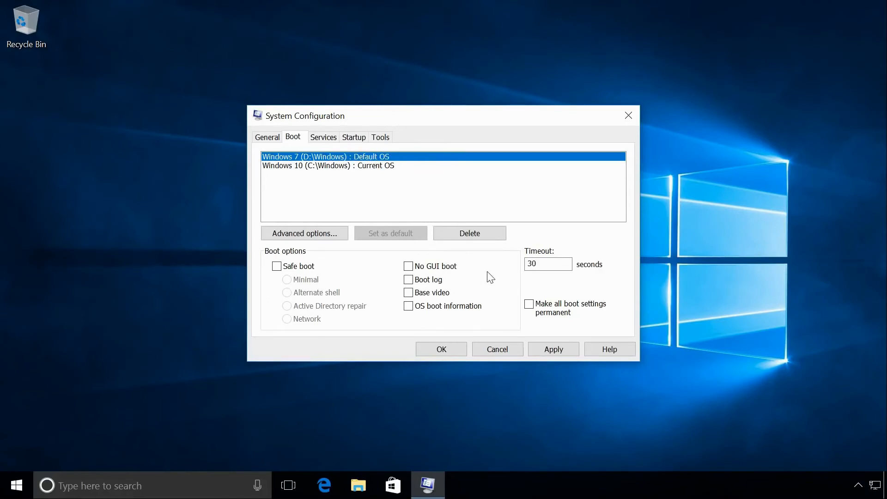
- Set the boot menu timeout to 60 seconds and apply the boot settings
left_click(548, 264)
key("BackSpace")
key("BackSpace")
type("60")
left_click(548, 349)
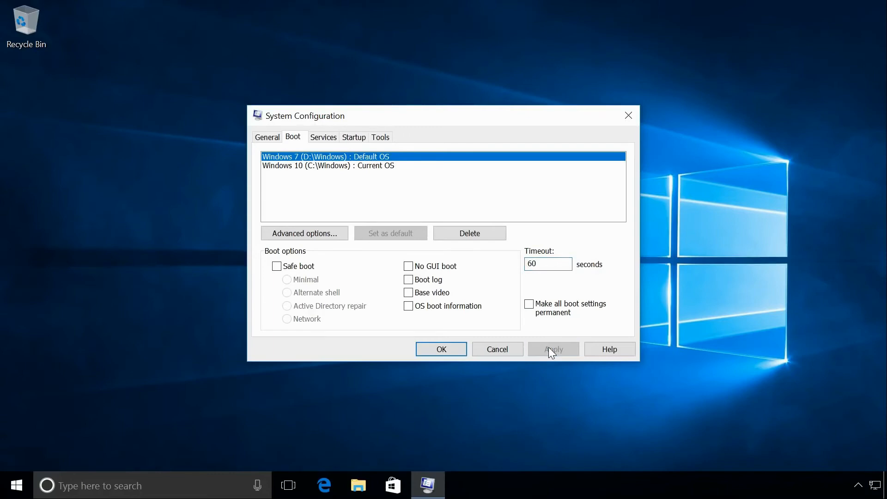
- Close System Configuration with a restart and boot into Windows 7 from Windows Boot Manager
left_click(447, 351)
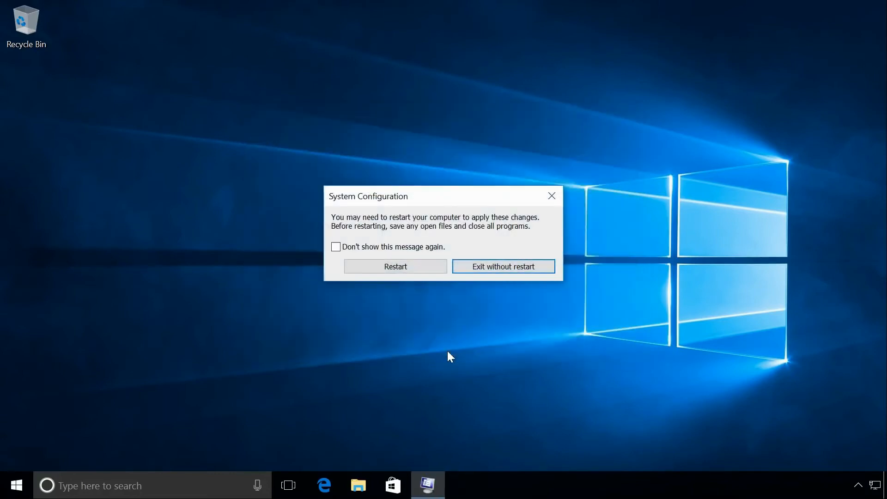
left_click(409, 268)
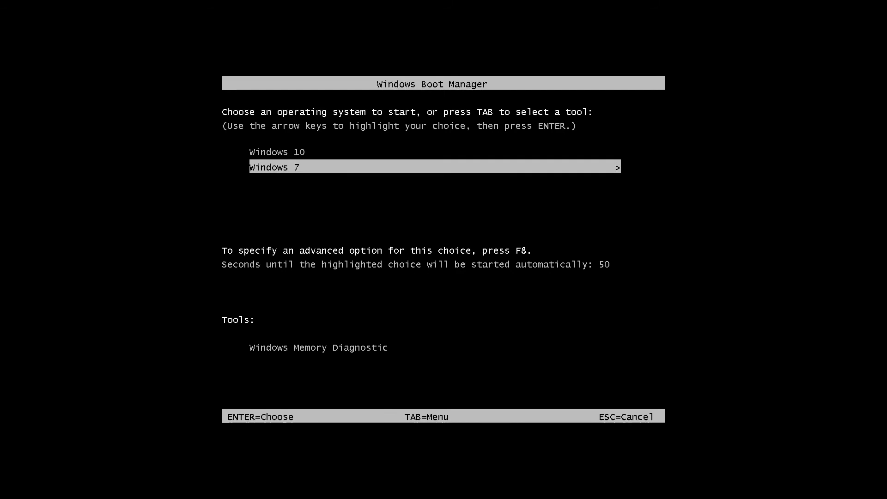
key("Return")
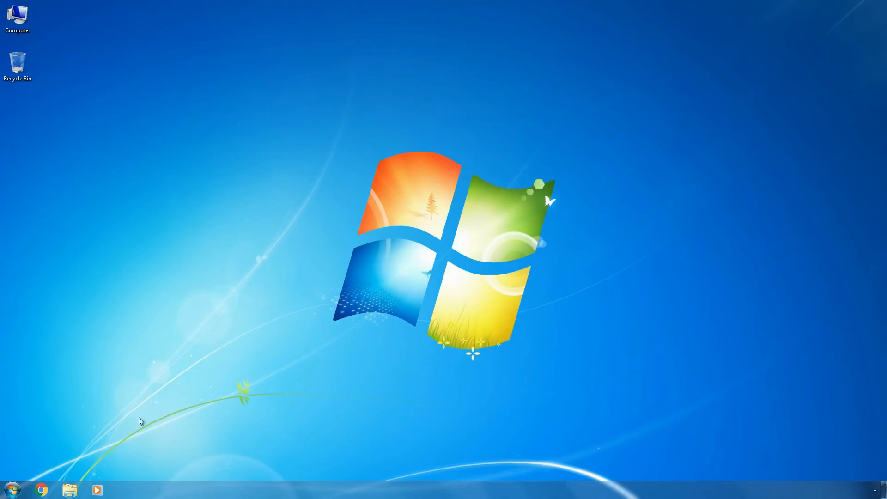
- Restart the computer from Windows 7 and boot into Windows 10 from Windows Boot Manager
left_click(11, 490)
left_click(162, 467)
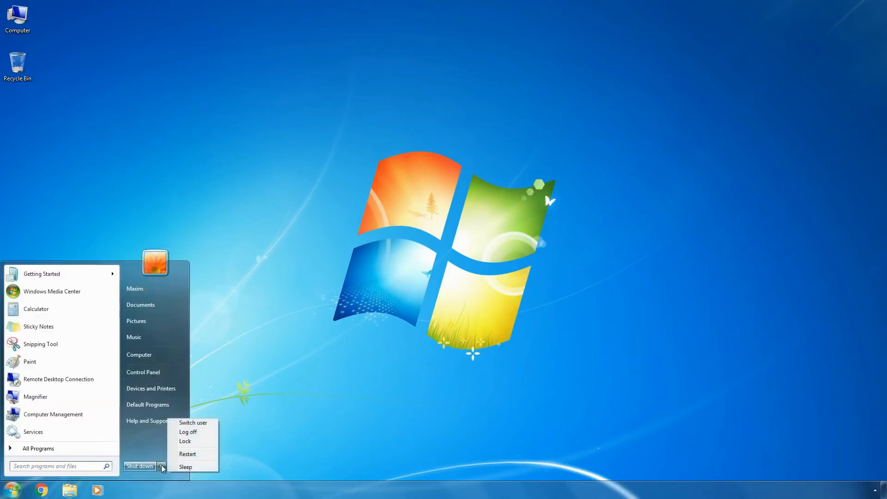
left_click(192, 454)
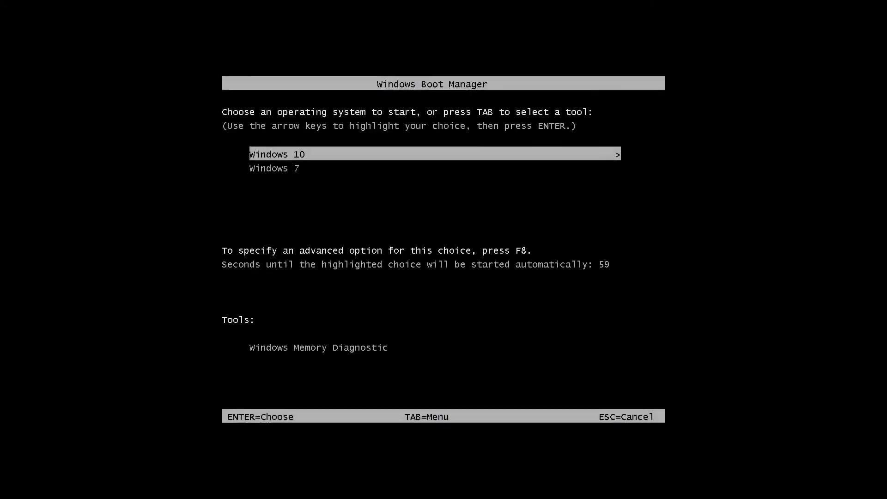
key("Return")
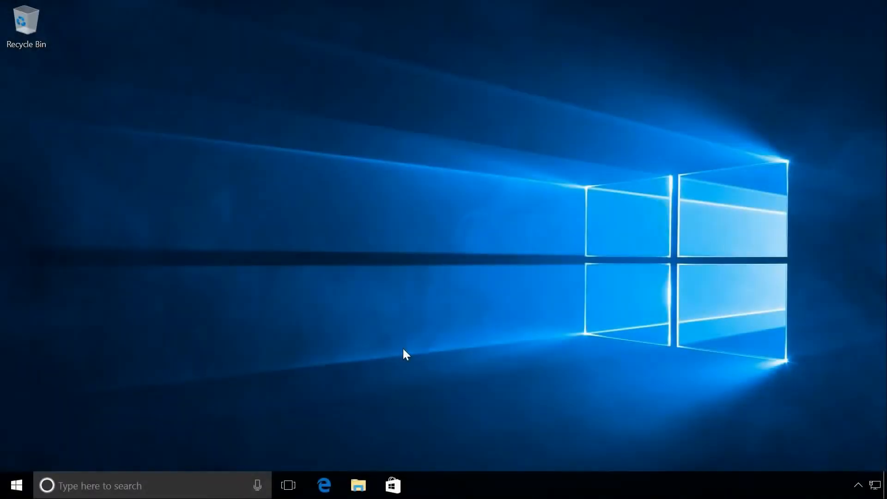
- Run msconfig and set Windows 10 (C:\Windows) as the default operating system in the boot settings
key("super+r")
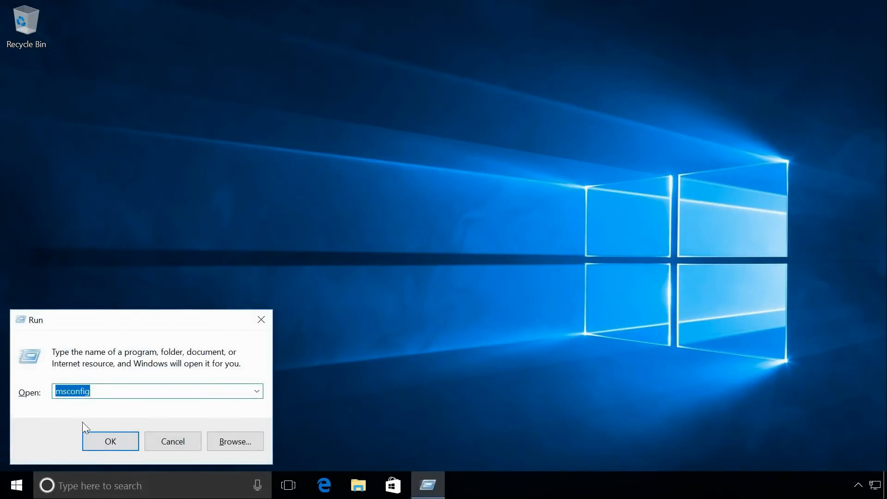
left_click(110, 443)
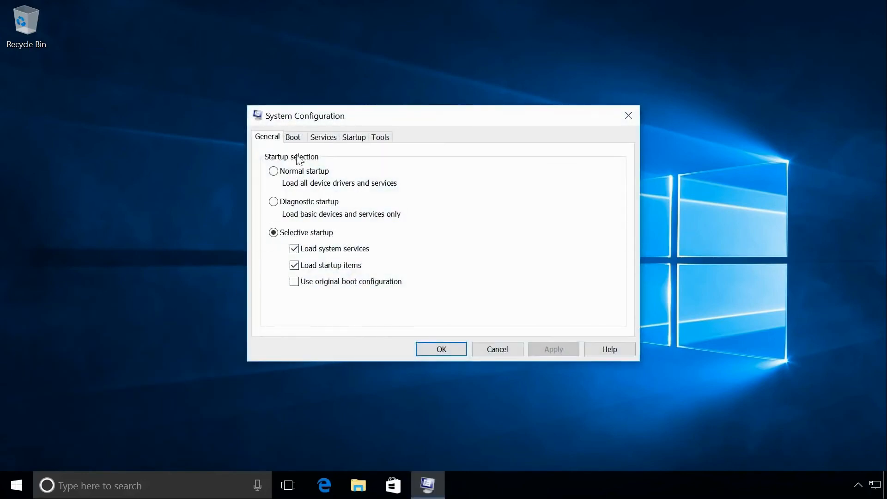
left_click(296, 139)
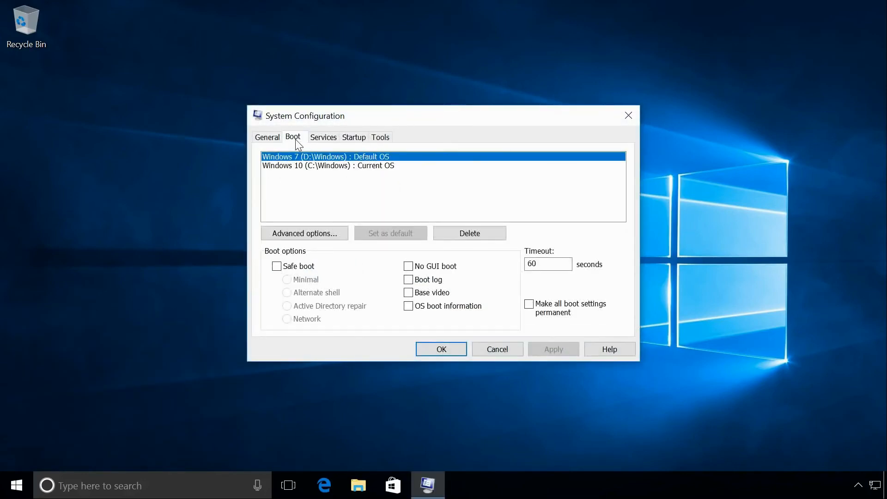
left_click(298, 166)
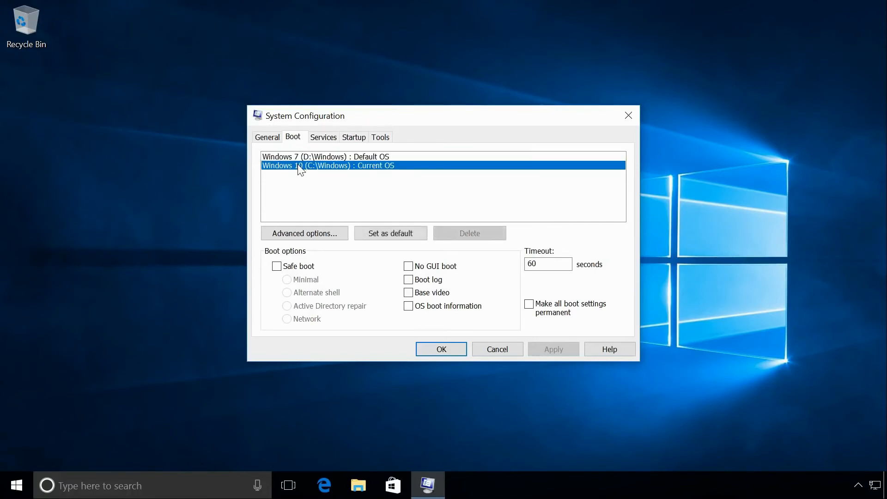
left_click(388, 234)
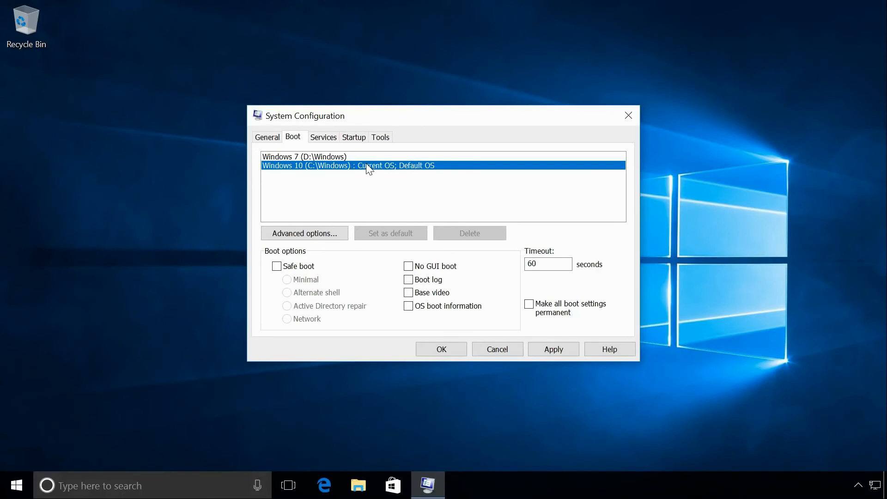
- Delete the Windows 7 (D:\Windows) boot entry, apply the change, and close System Configuration with a restart
left_click(338, 157)
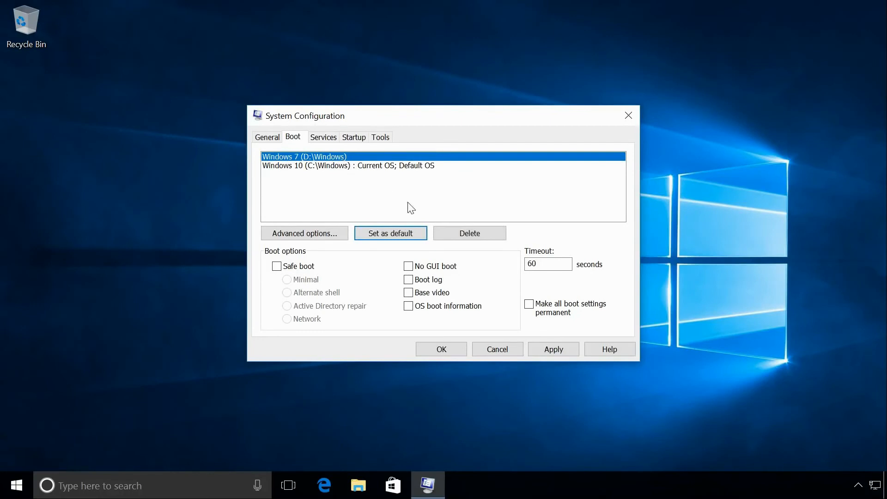
left_click(466, 237)
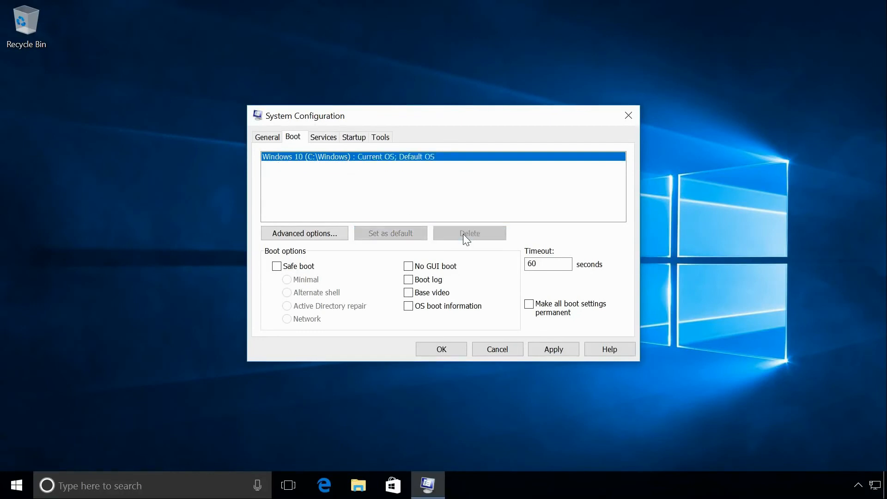
left_click(548, 347)
left_click(443, 349)
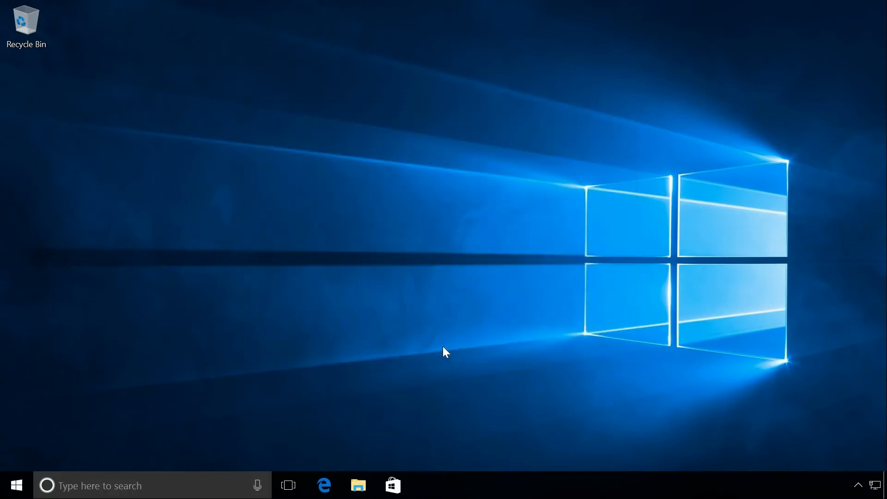
left_click(389, 267)
- Quick-format the Windows 7 (D:) volume in Disk Management as NTFS with the default allocation unit size, and close Disk Management
right_click(19, 487)
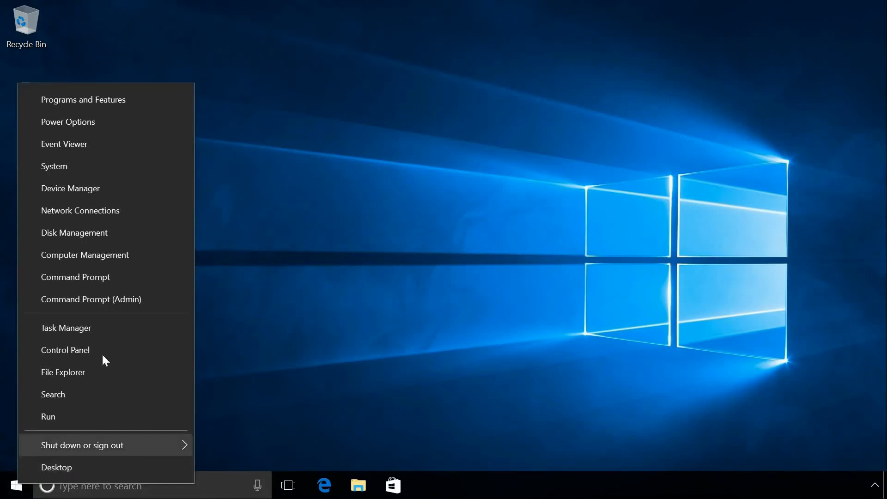
left_click(103, 235)
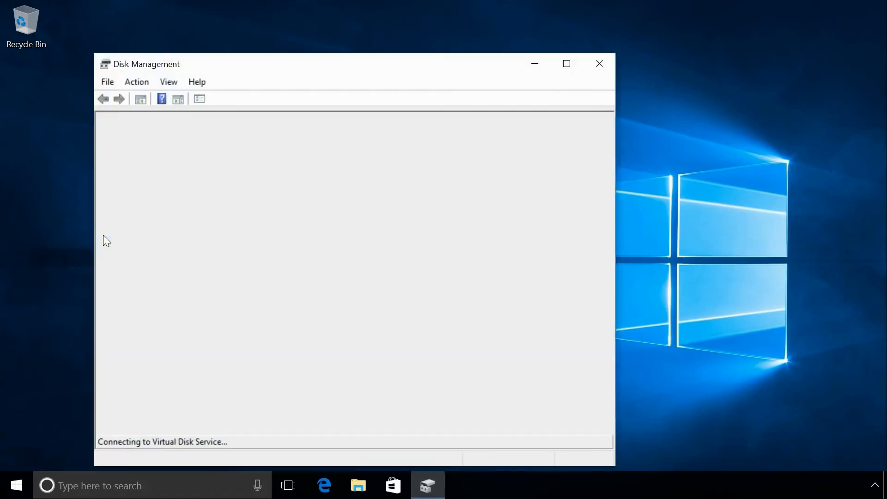
left_click(567, 64)
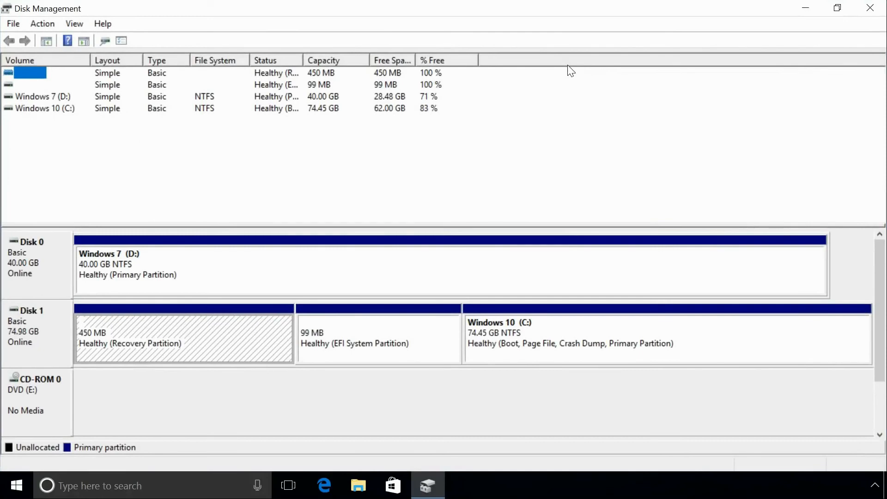
left_click(332, 266)
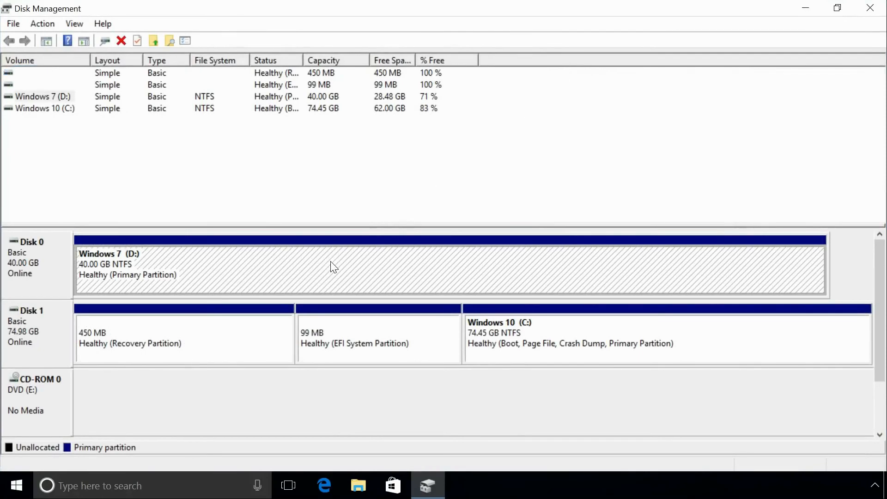
right_click(331, 262)
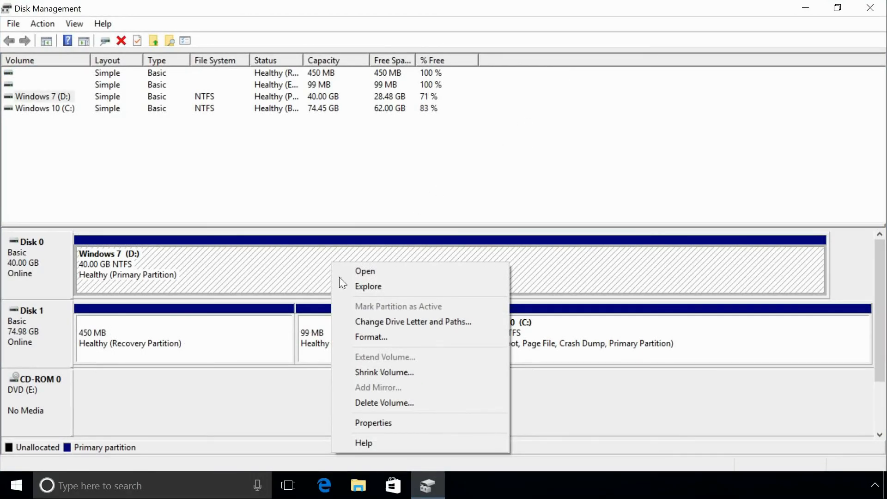
left_click(369, 336)
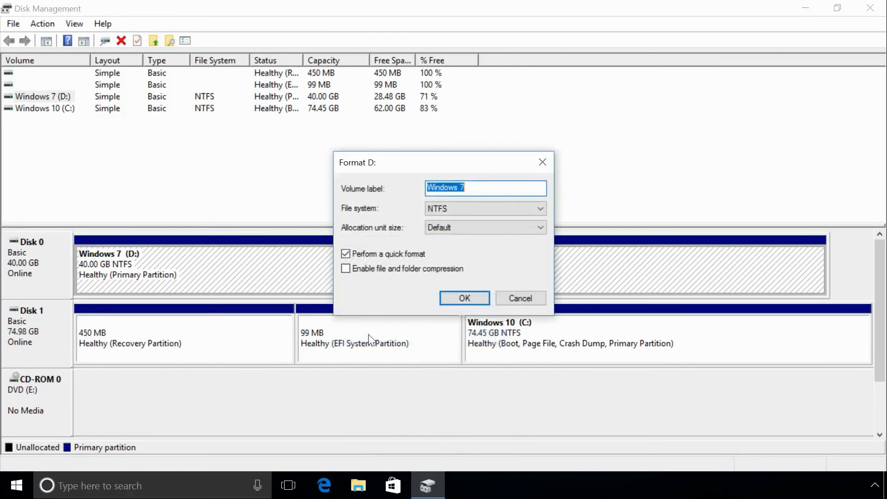
left_click(466, 298)
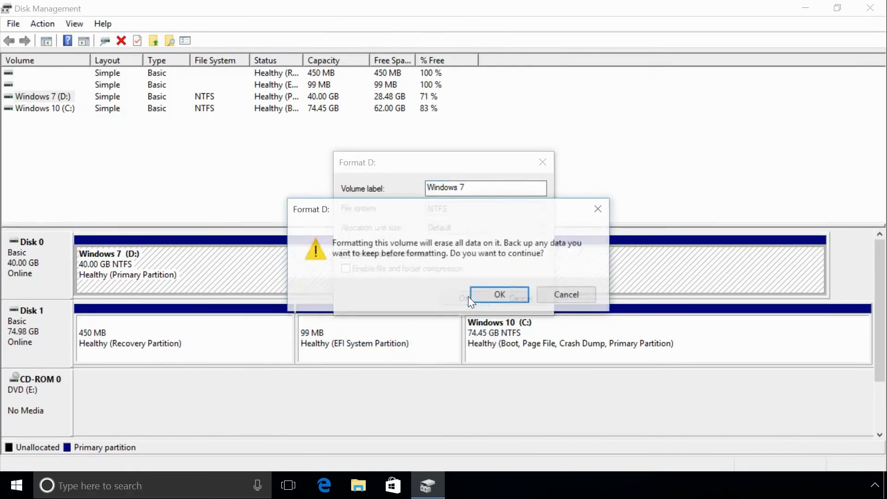
left_click(493, 292)
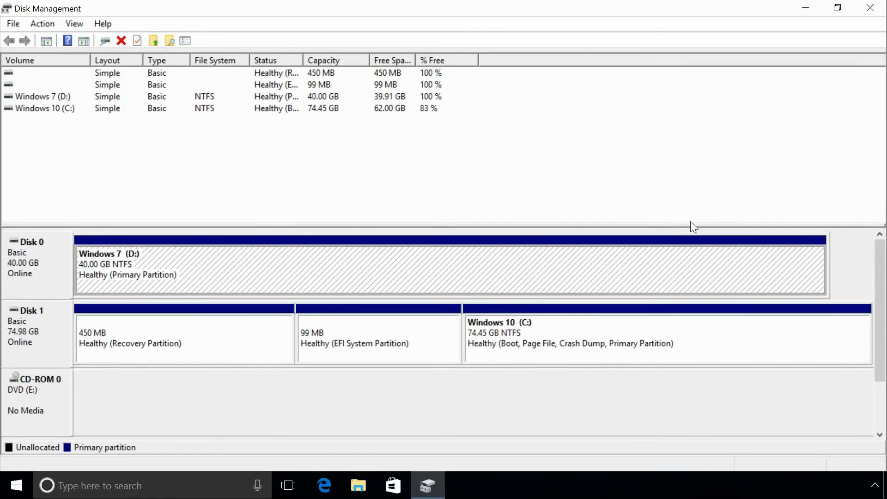
left_click(872, 8)
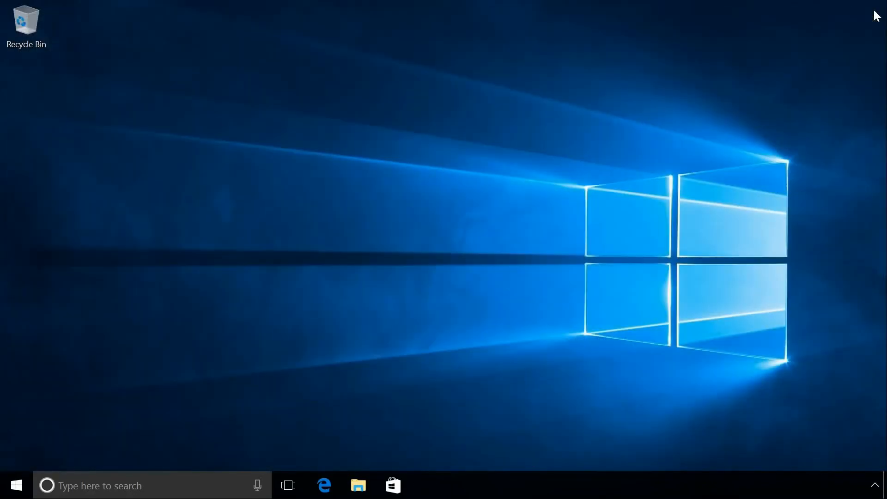